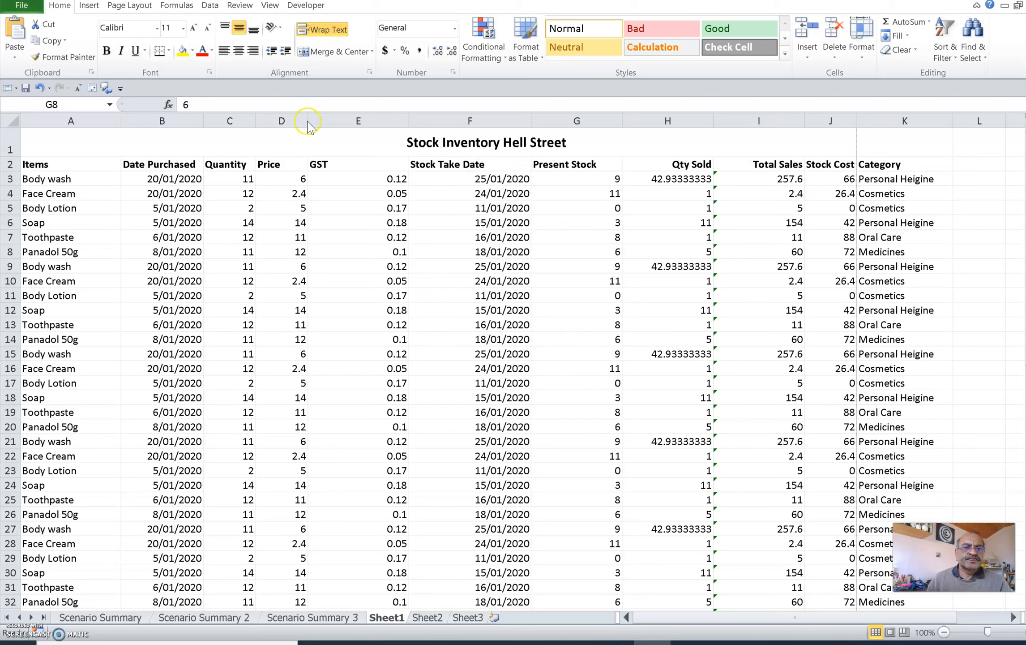
Step: Insert a screenshot of the open ExcelTutorial folder window and place it over the stock table, starting near row 1
click(89, 5)
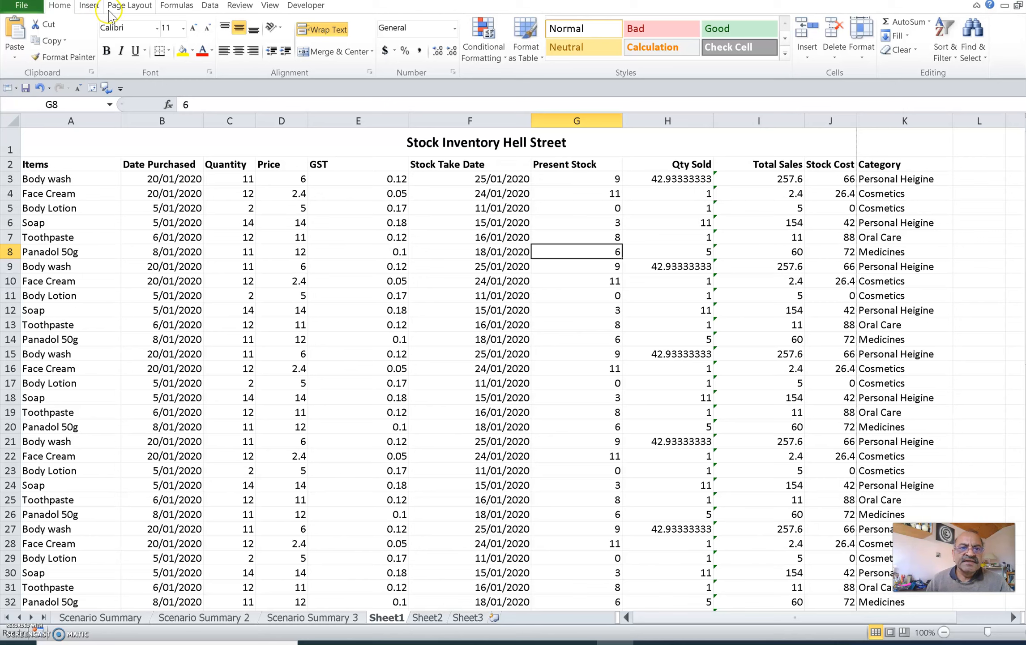
click(89, 5)
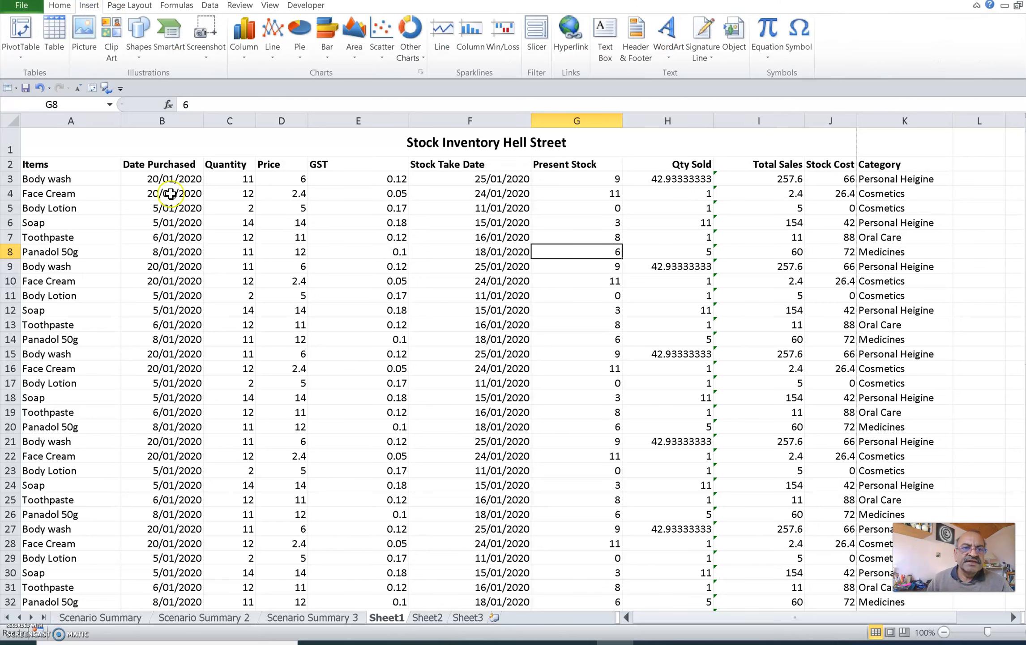
click(211, 40)
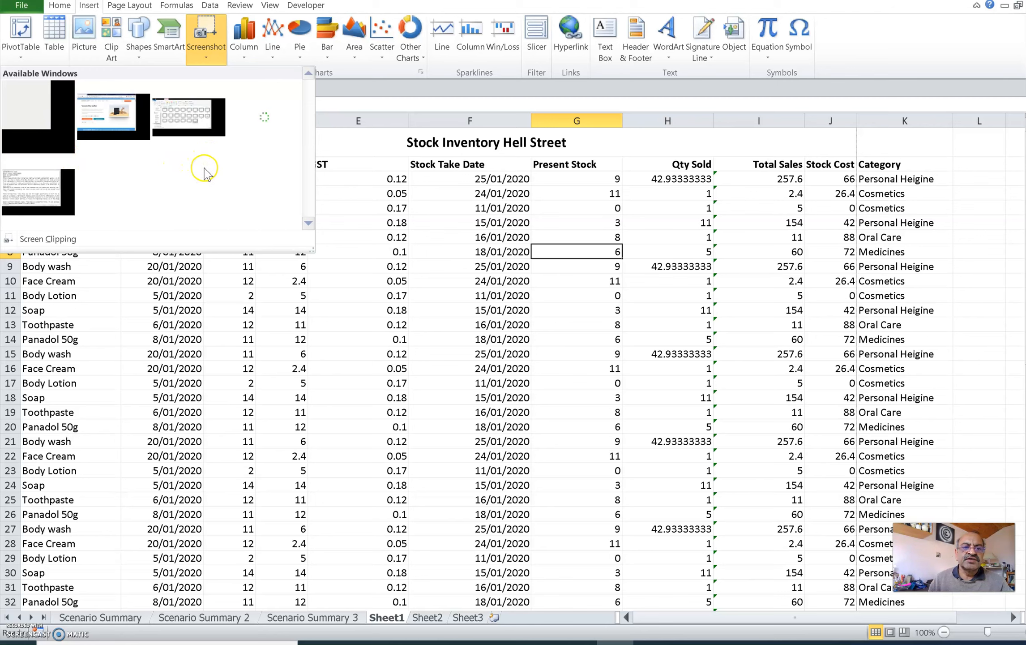
click(178, 123)
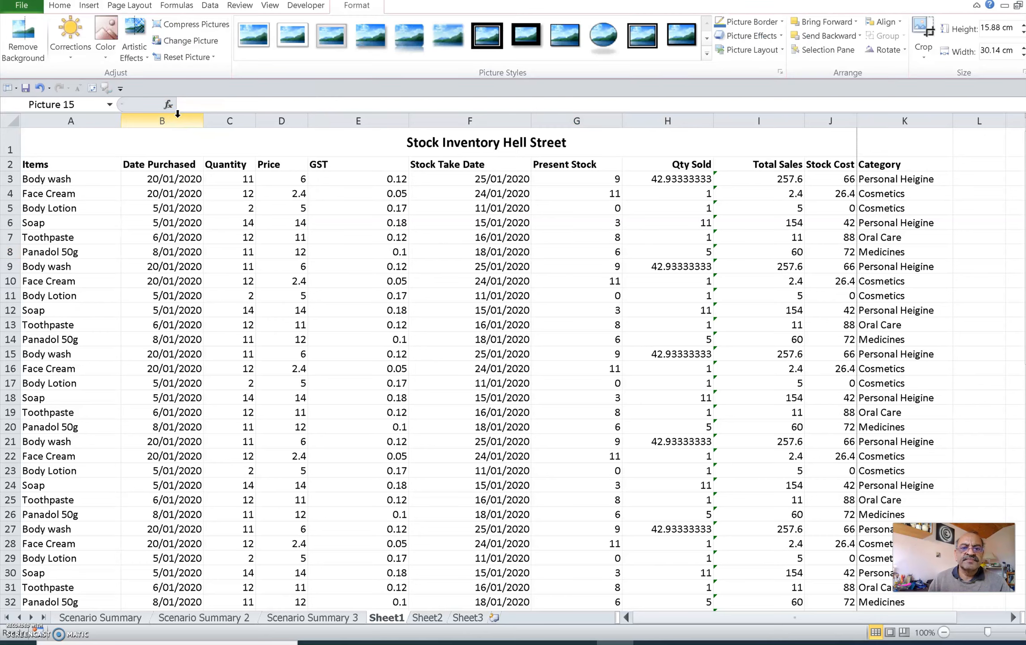
drag(759, 256, 268, 134)
click(613, 477)
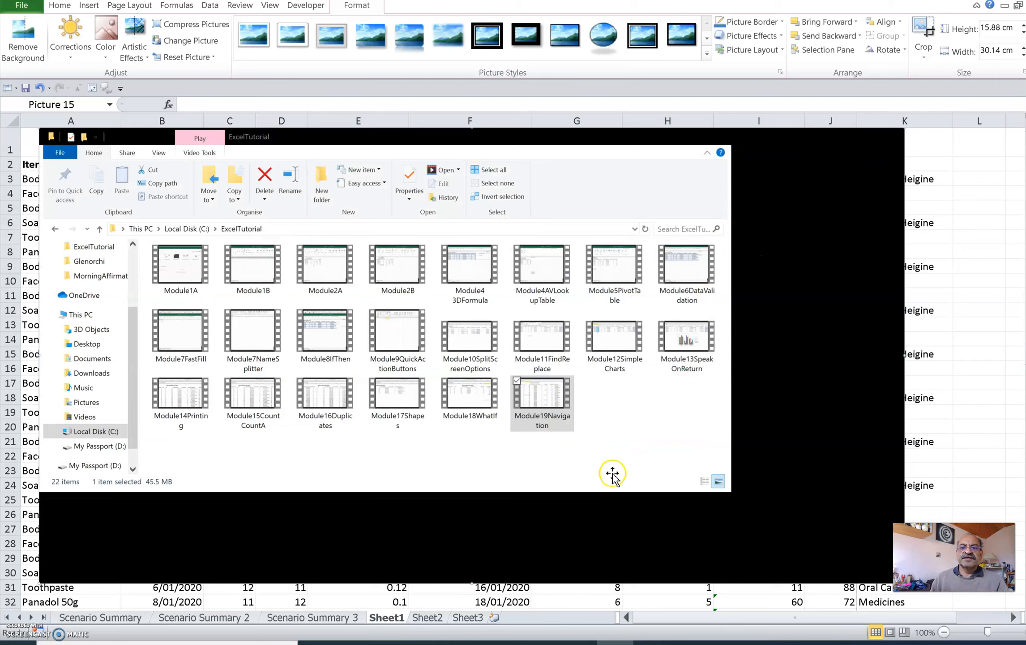
Step: Open the inserted screenshot's size properties and scale it to 90% with the aspect ratio locked
right_click(385, 262)
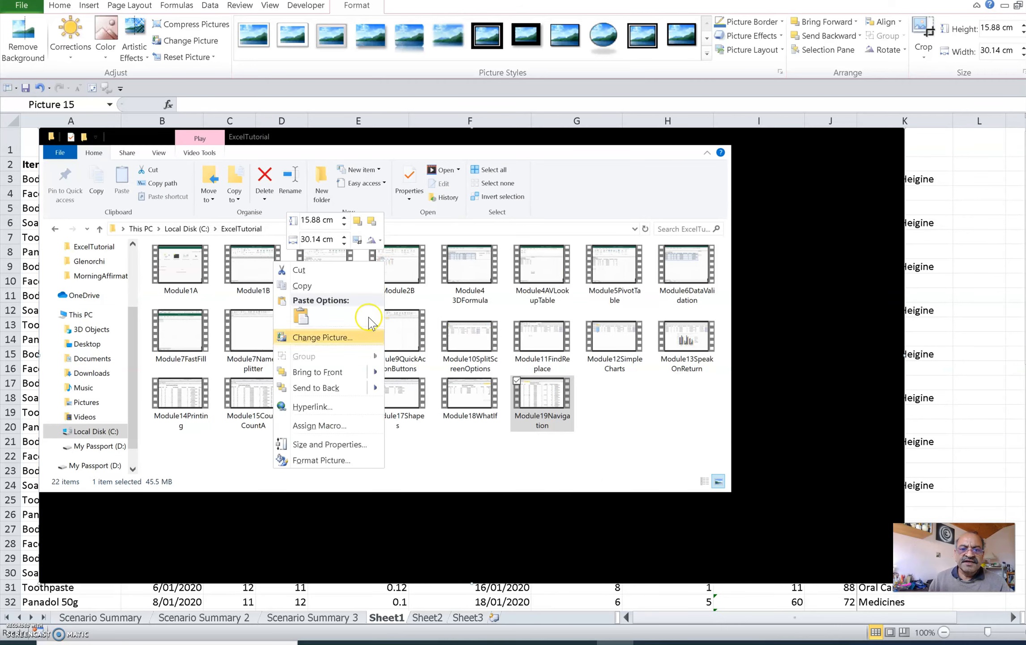
click(359, 445)
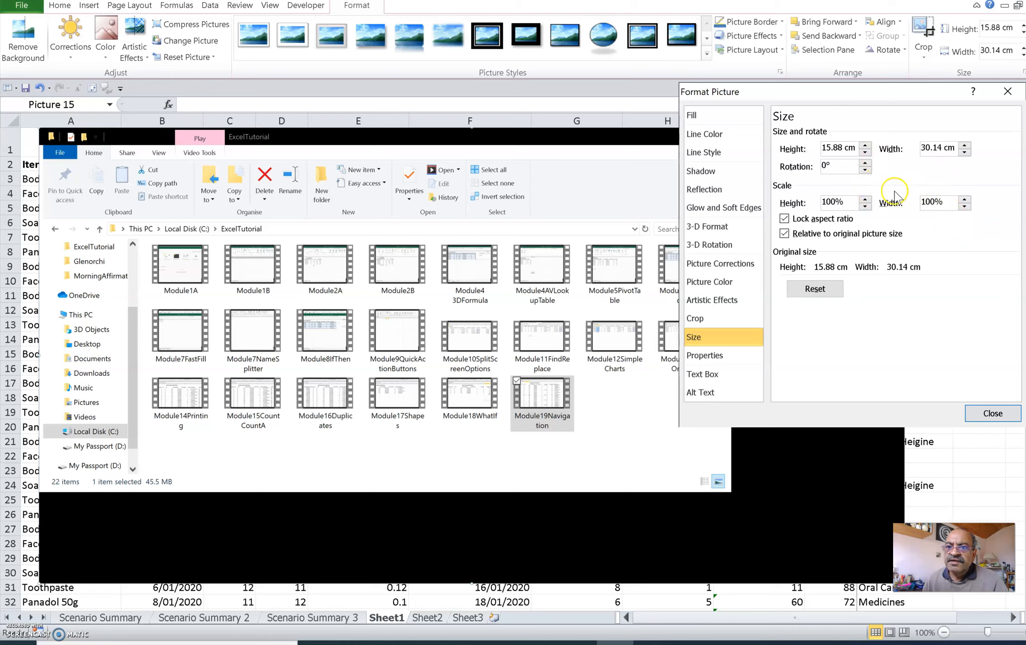
click(848, 201)
drag(849, 201, 815, 202)
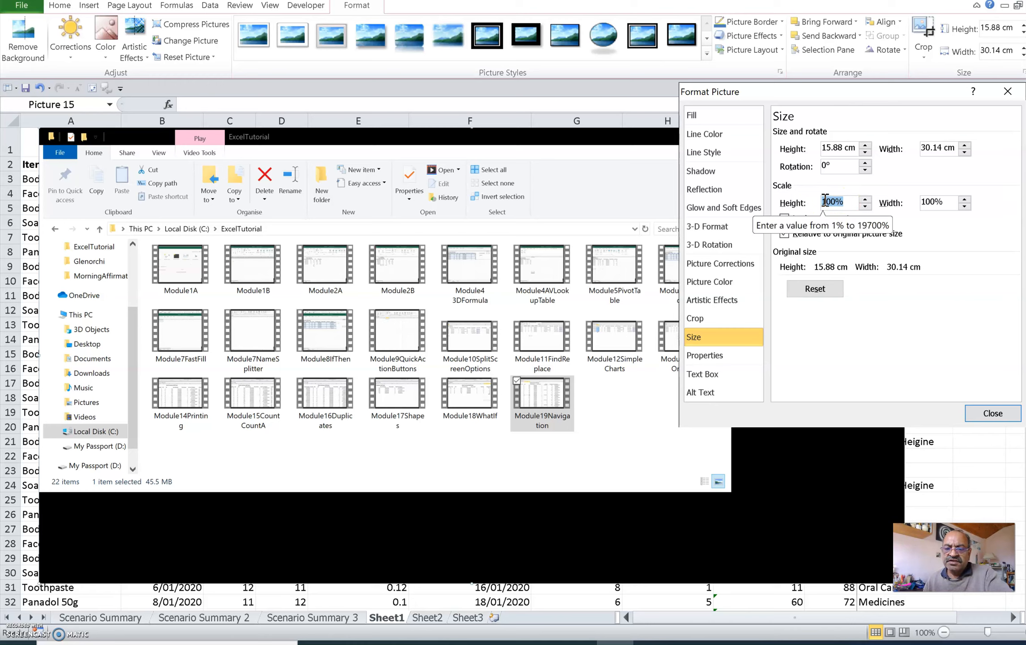
text(5)
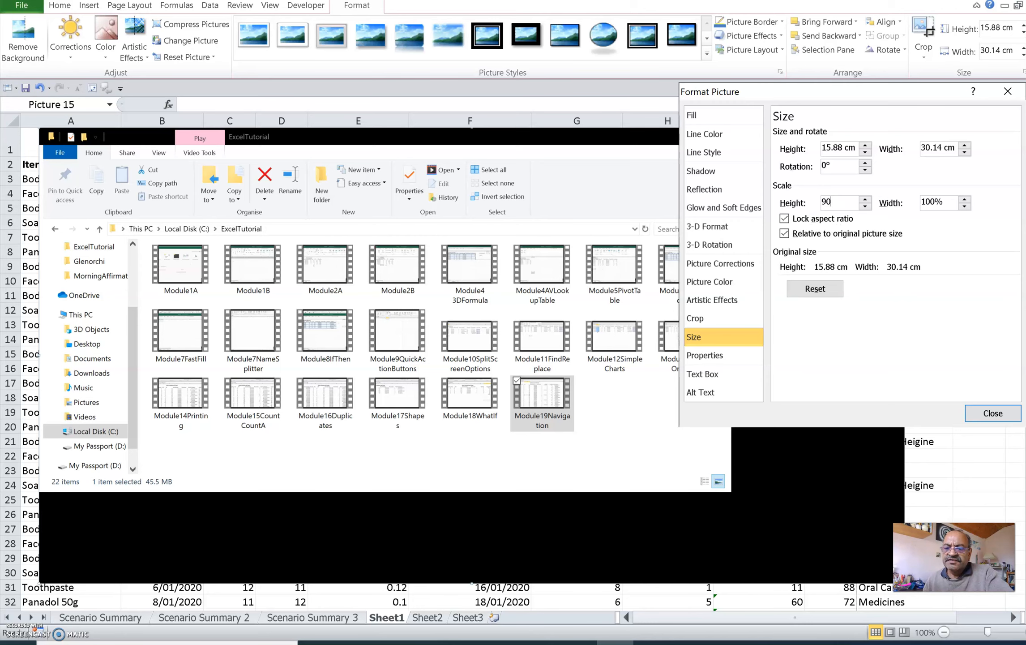
click(949, 203)
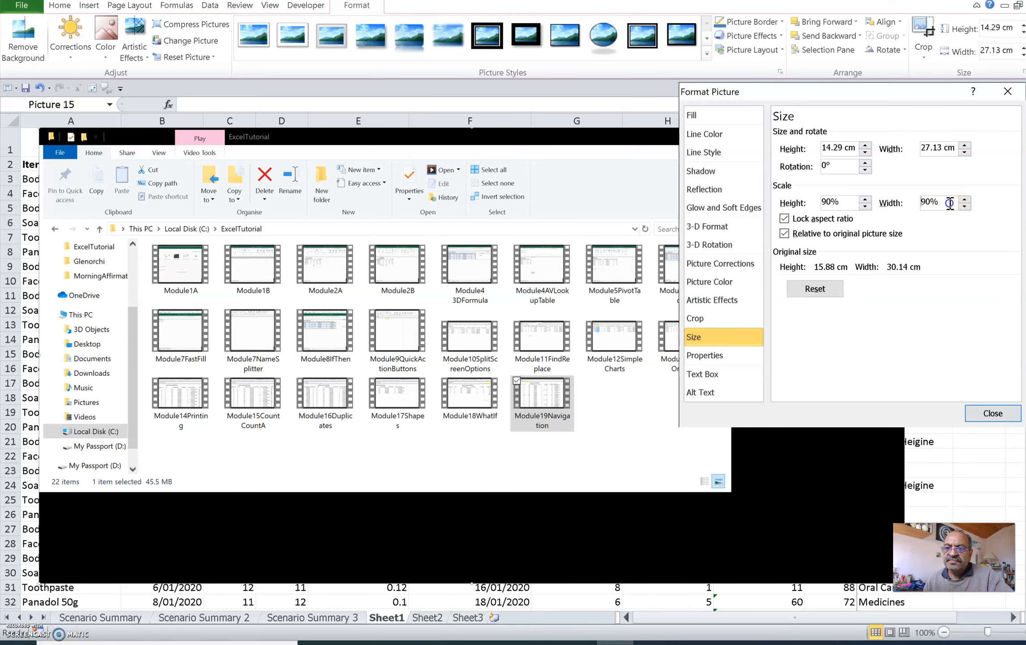
Step: Reduce the screenshot's scale to 80% in height and width
drag(848, 202, 819, 204)
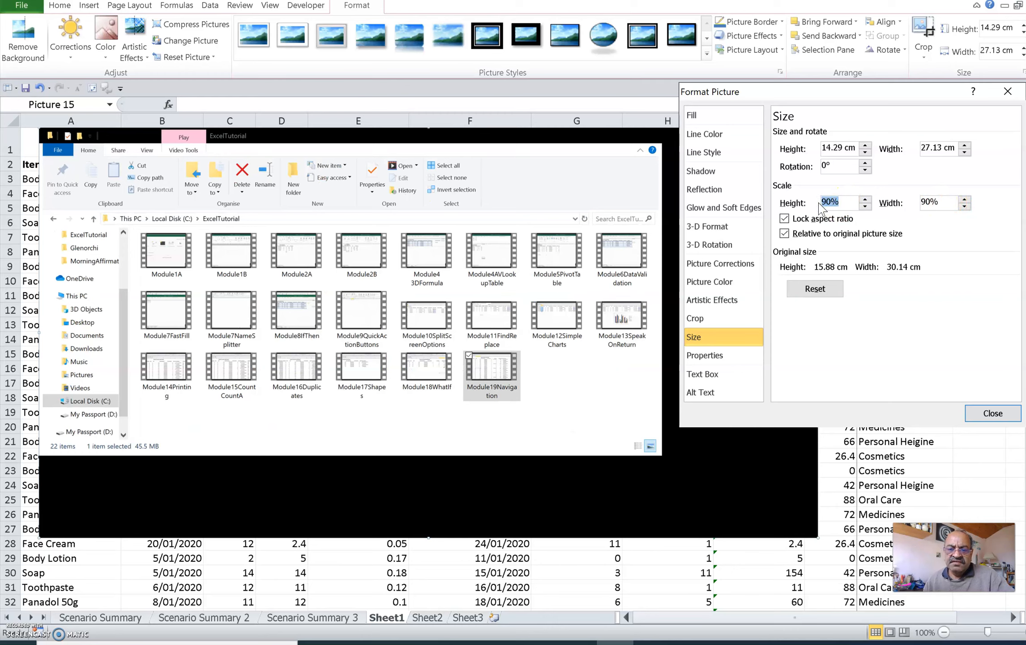
text(80)
click(940, 201)
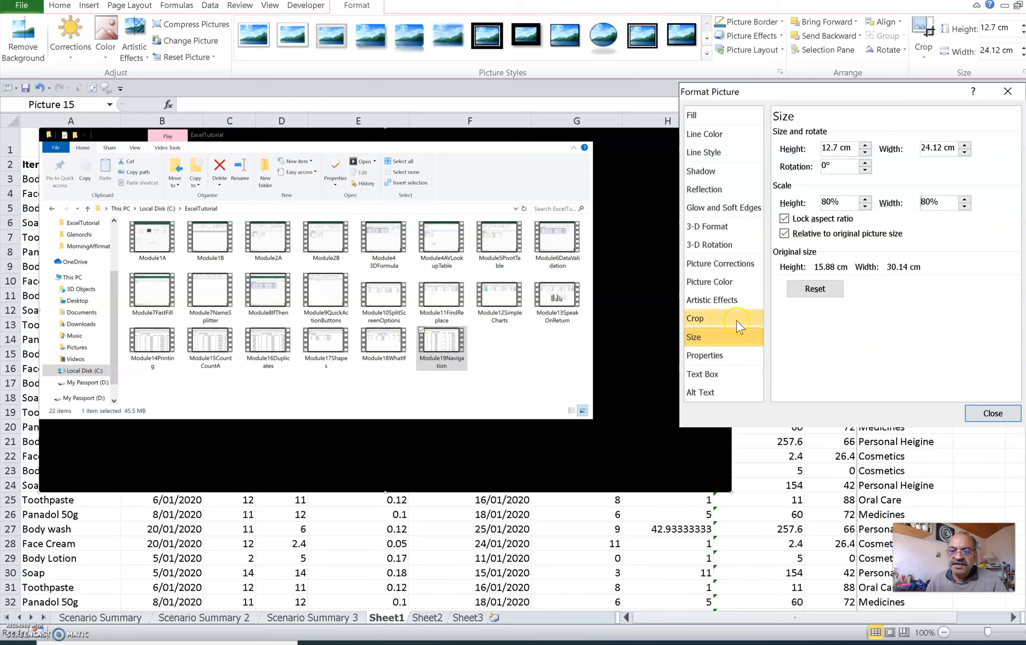
Step: Open the picture's crop settings and trim it vertically to a crop height of 12.2 cm
click(699, 320)
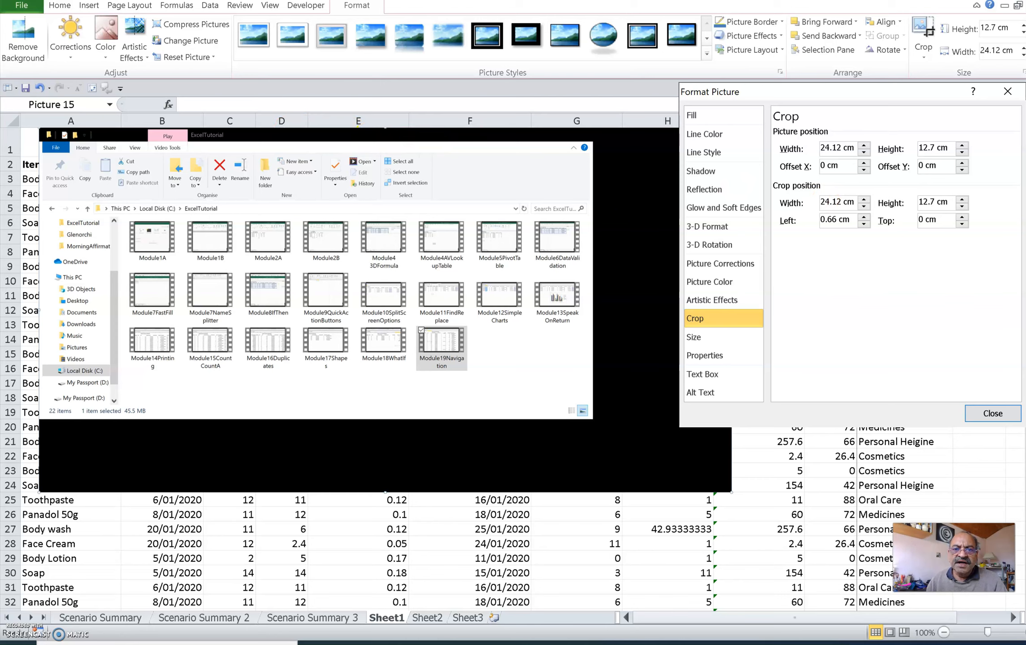
click(963, 207)
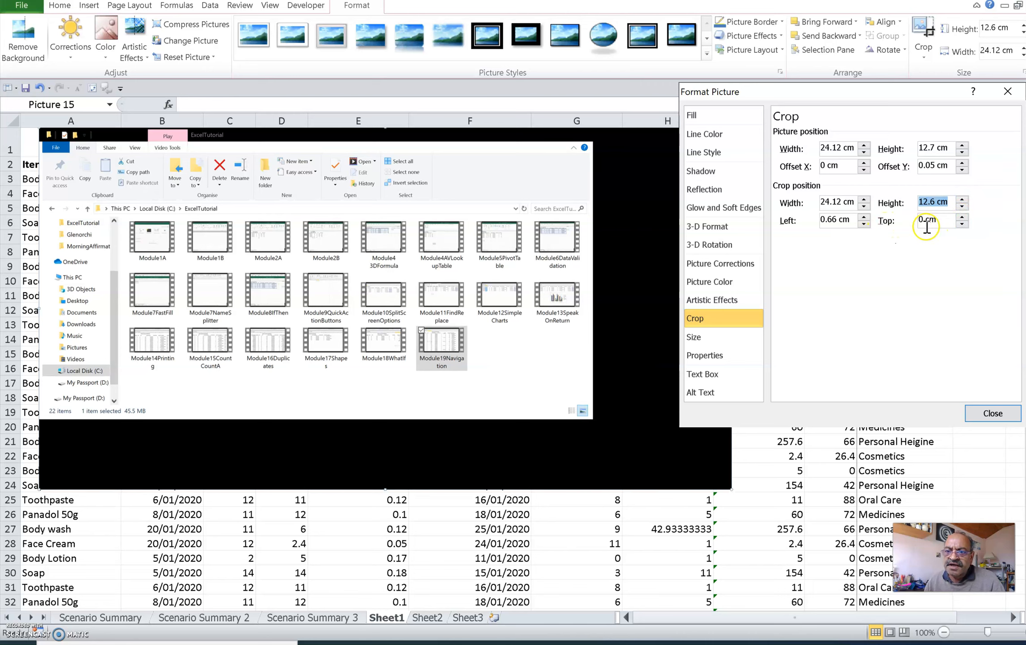
click(962, 224)
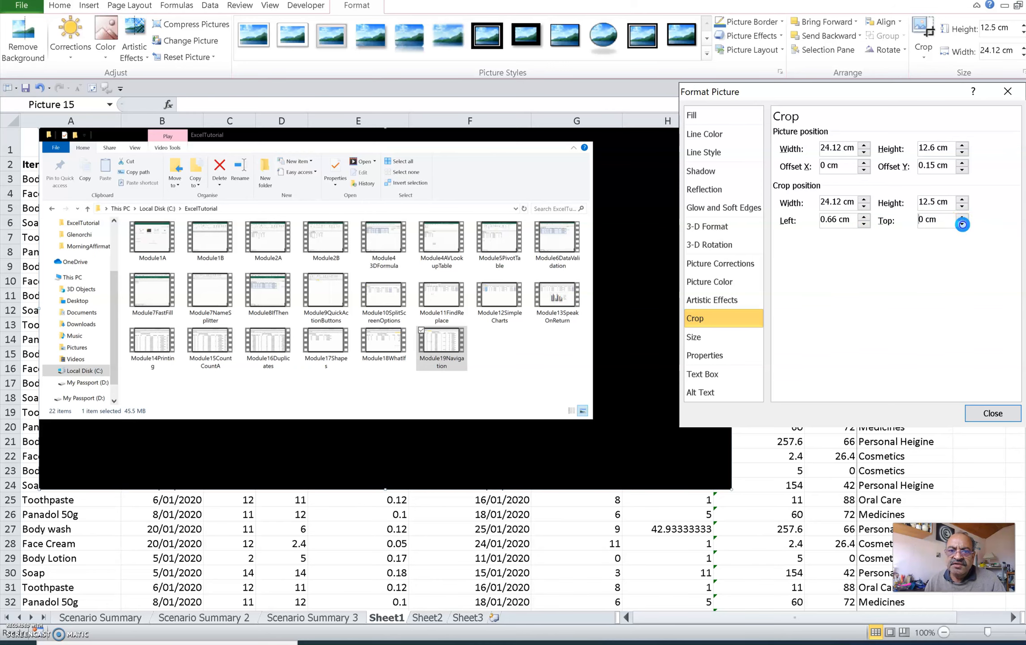
click(962, 224)
click(963, 225)
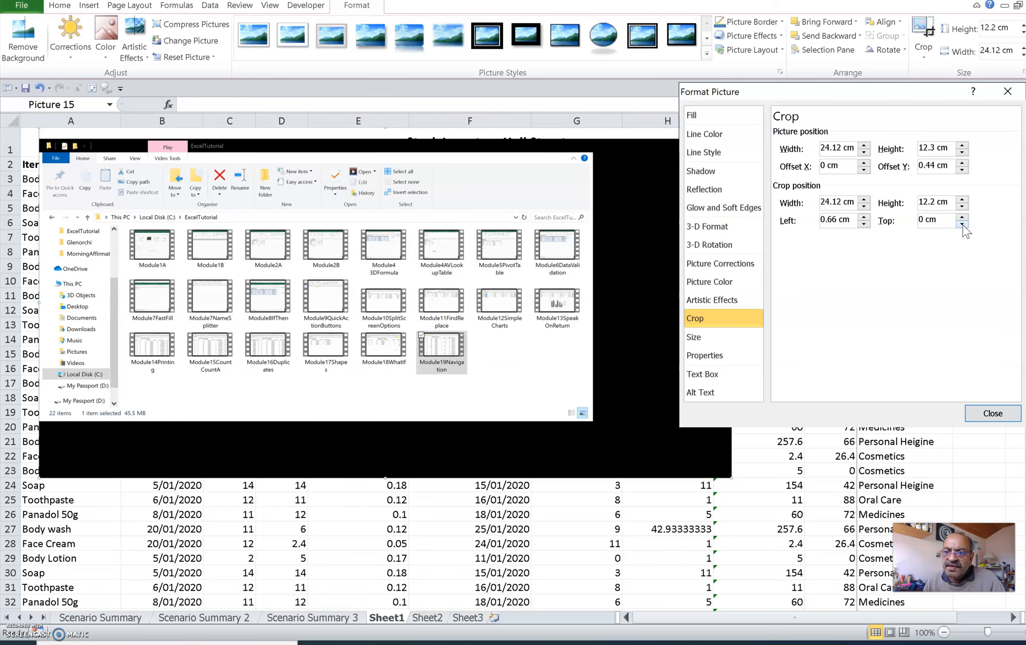
Step: Set the picture position height to 12.2 cm and its vertical offset to 0.4 cm in the crop settings
click(962, 169)
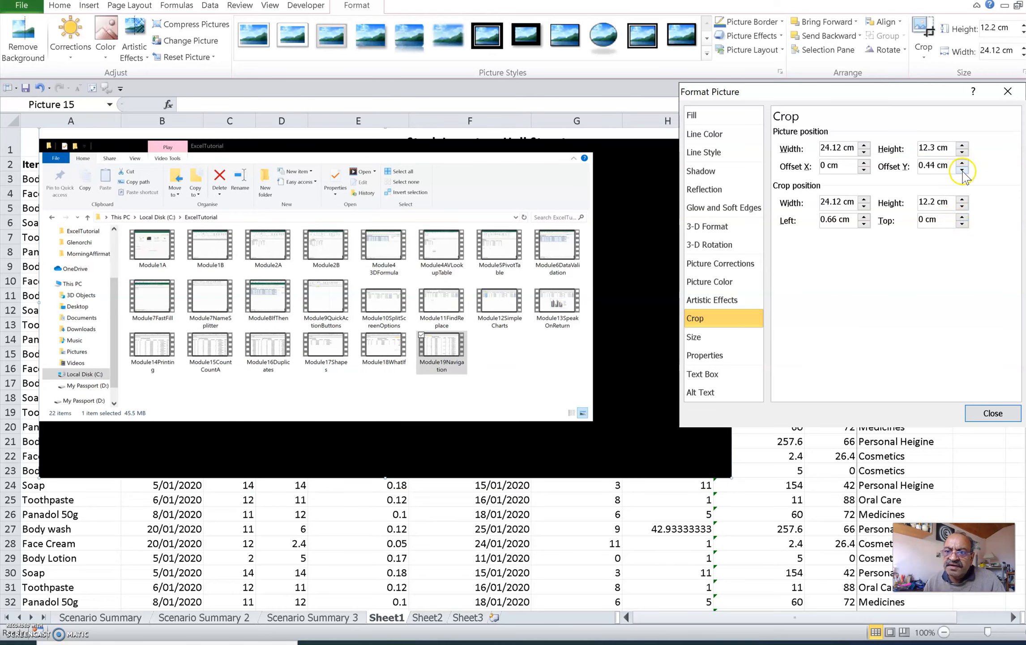
click(962, 152)
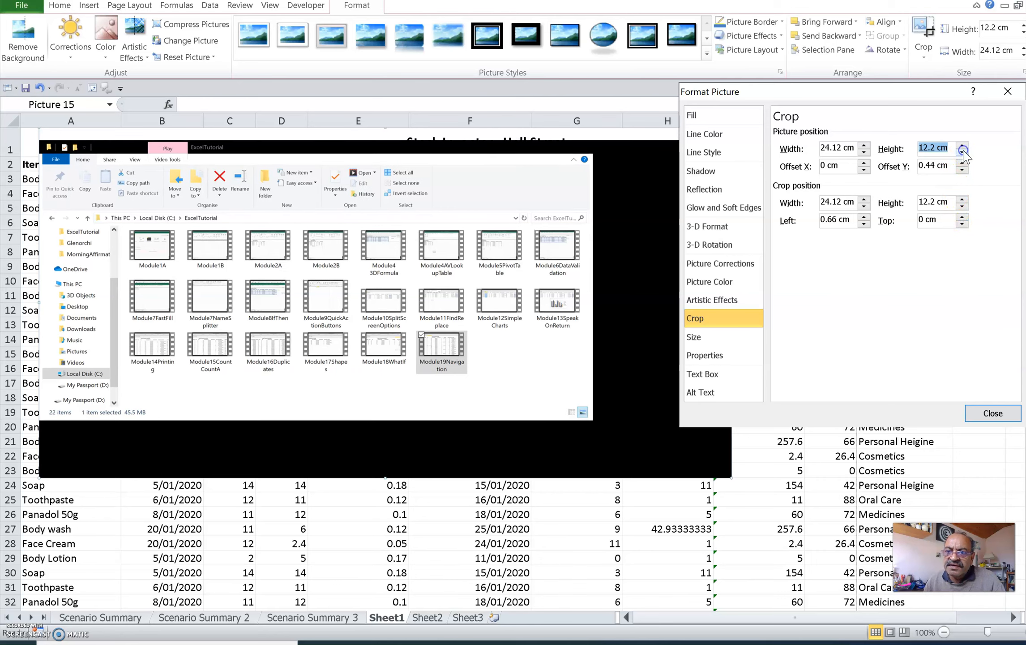
click(962, 169)
click(962, 169)
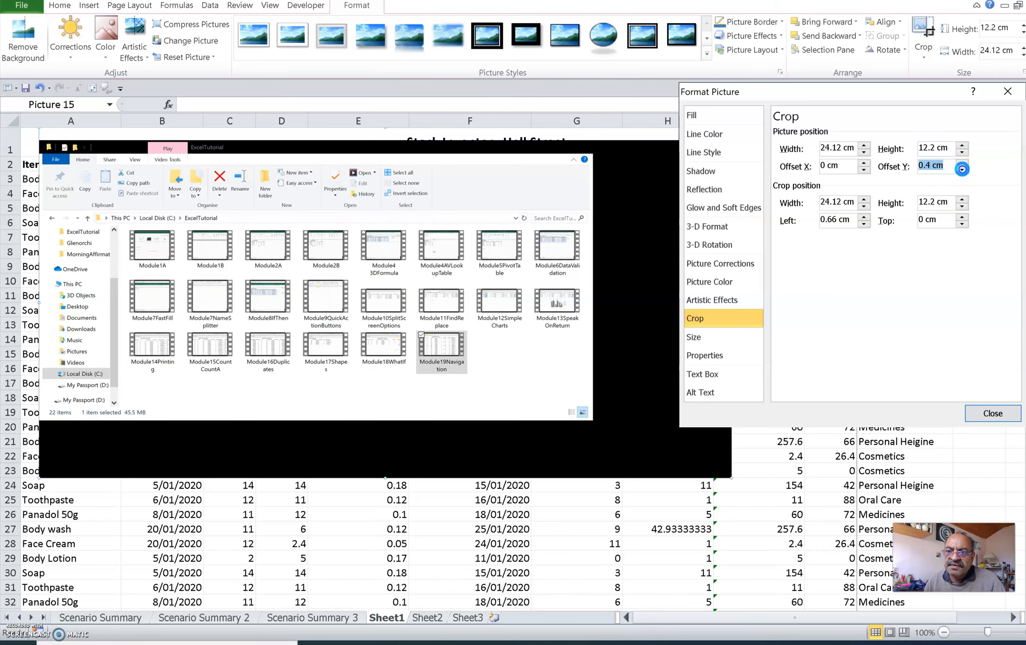
Step: Trim the upper edge of the picture further, down to a crop height of 11.8 cm
click(962, 223)
click(962, 224)
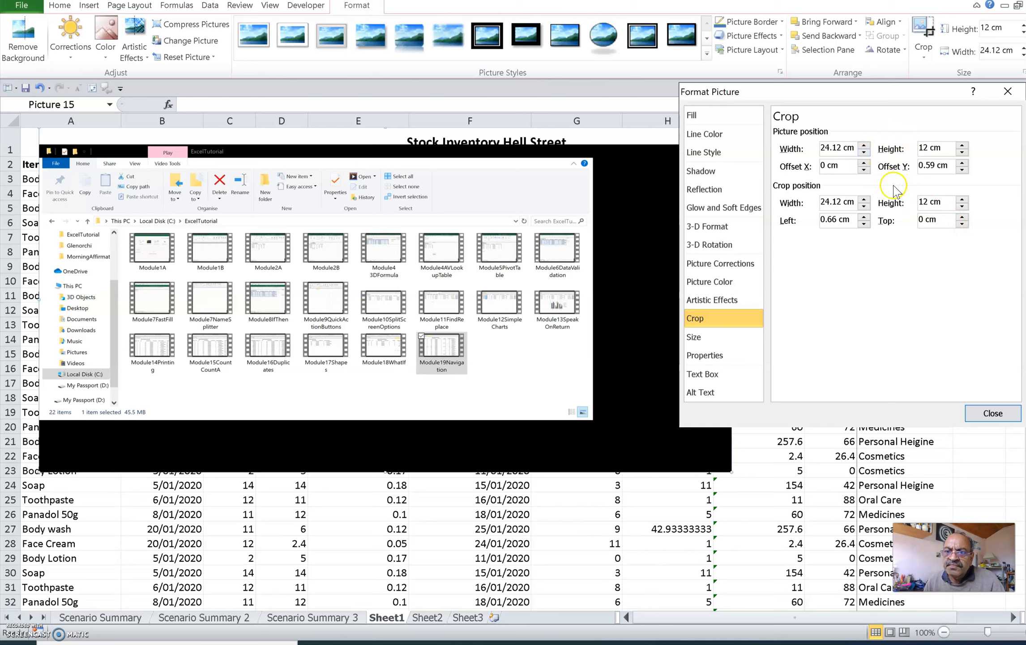
click(649, 244)
click(962, 223)
click(962, 222)
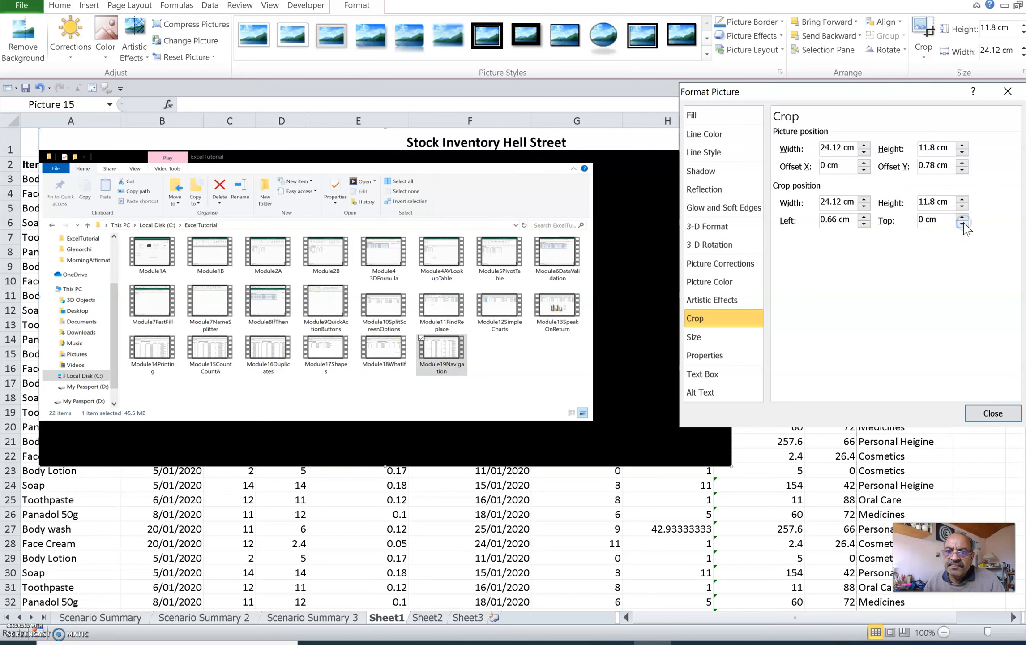
Step: Reduce the crop height to 10.1 cm to cut off the black band beneath the folder window
click(963, 199)
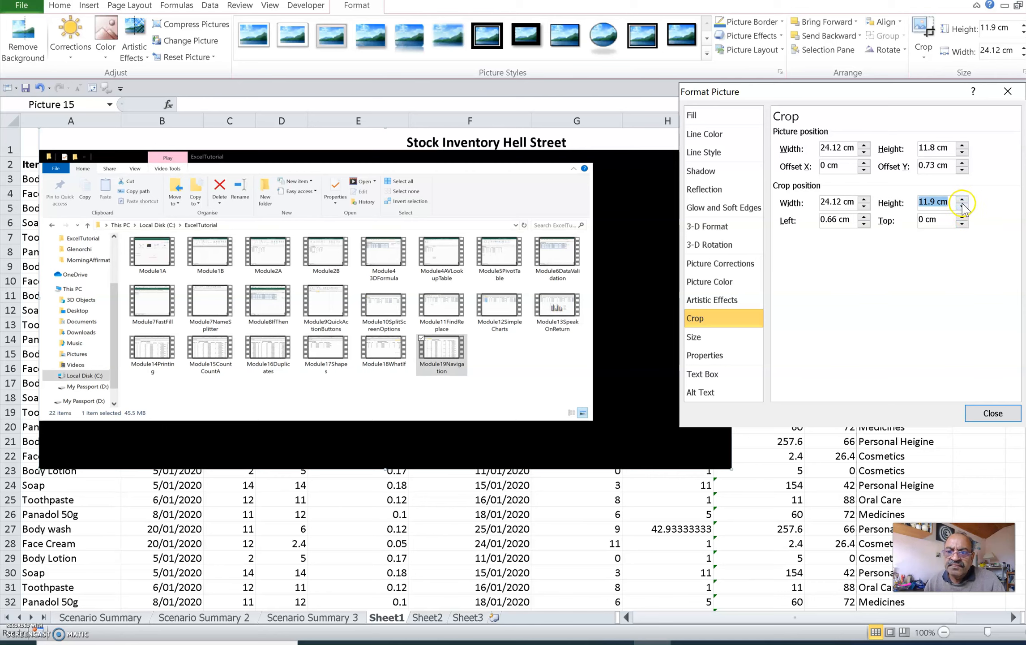
click(962, 206)
click(962, 206)
click(962, 206)
click(962, 206)
click(962, 206)
click(962, 206)
click(962, 206)
click(962, 206)
click(962, 206)
click(962, 206)
click(962, 206)
click(962, 206)
click(962, 206)
click(962, 206)
click(962, 206)
click(962, 205)
click(962, 206)
click(962, 206)
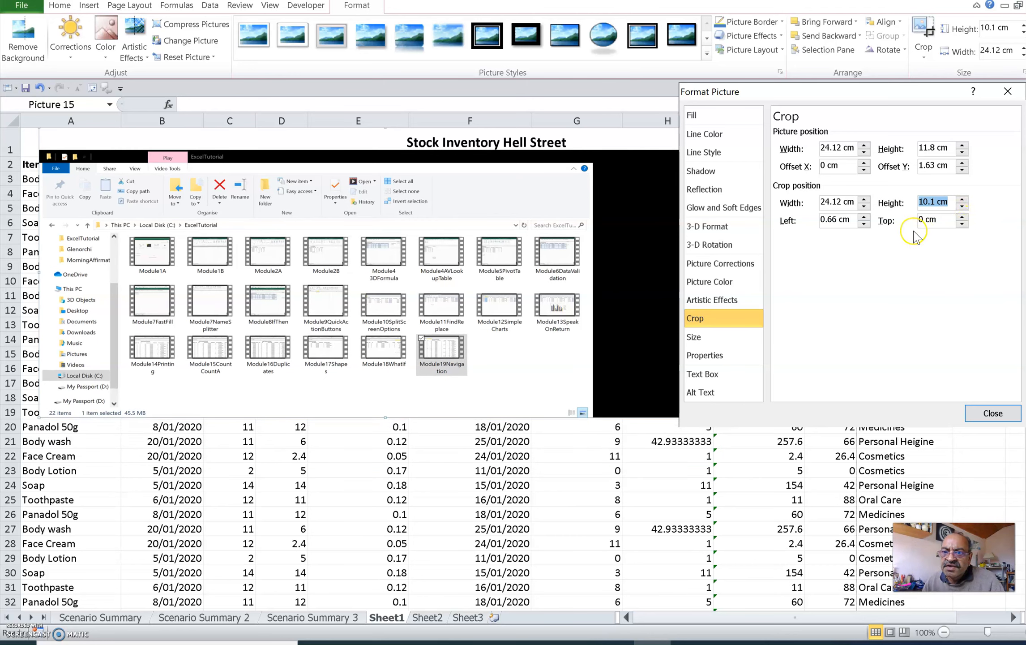
Step: Reduce the left crop position of the picture to 0 cm
click(864, 223)
click(864, 223)
click(865, 223)
click(865, 223)
click(865, 223)
click(865, 223)
click(865, 223)
click(865, 223)
click(865, 223)
Step: Reduce the crop width to 20 cm to remove the black area beside the folder window
click(863, 205)
click(862, 205)
click(863, 205)
click(863, 205)
click(863, 205)
click(863, 205)
click(863, 206)
click(863, 205)
click(863, 205)
click(863, 205)
click(863, 206)
click(863, 205)
click(863, 205)
click(863, 205)
click(863, 205)
click(863, 205)
click(863, 205)
click(863, 205)
click(863, 205)
click(863, 205)
click(863, 206)
click(863, 205)
click(862, 205)
click(863, 205)
click(863, 205)
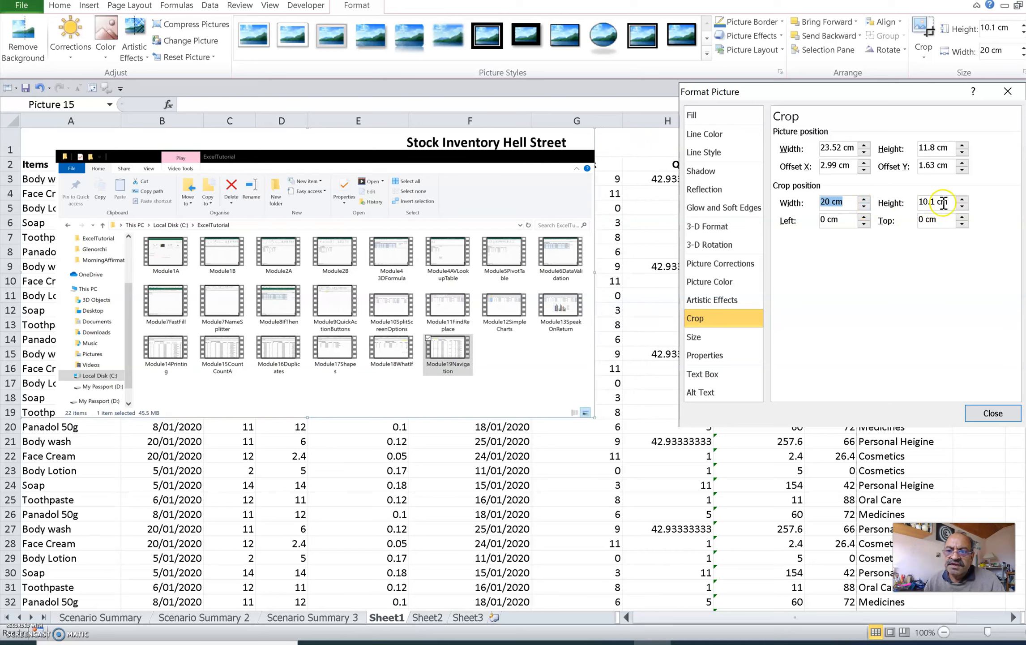
Step: Try a crop height of 9.9 cm and restore it to 10.1 cm
click(962, 207)
click(962, 207)
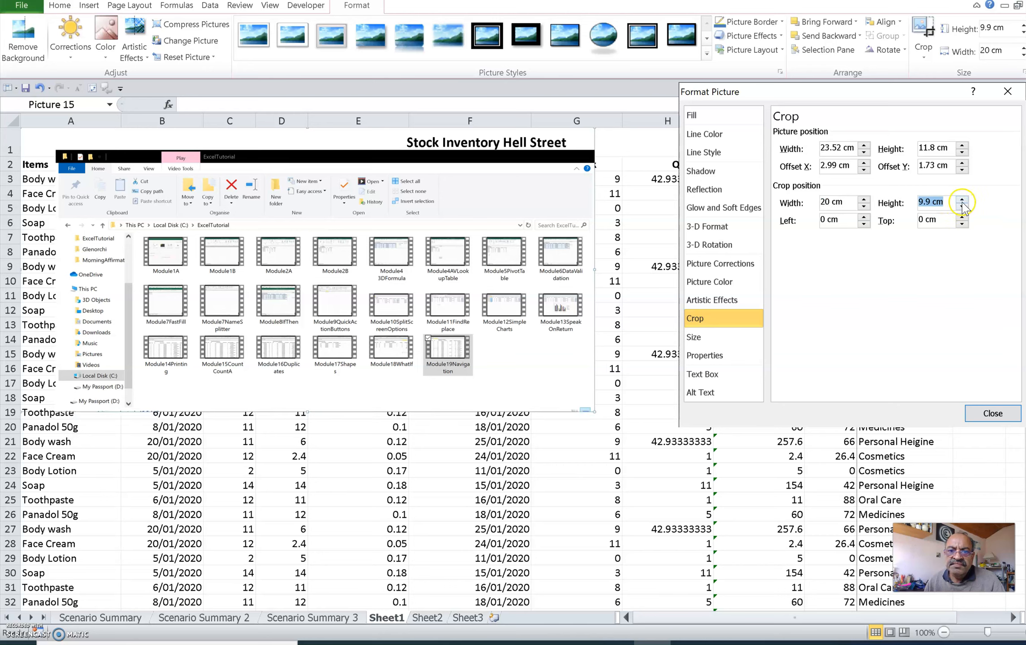
click(961, 198)
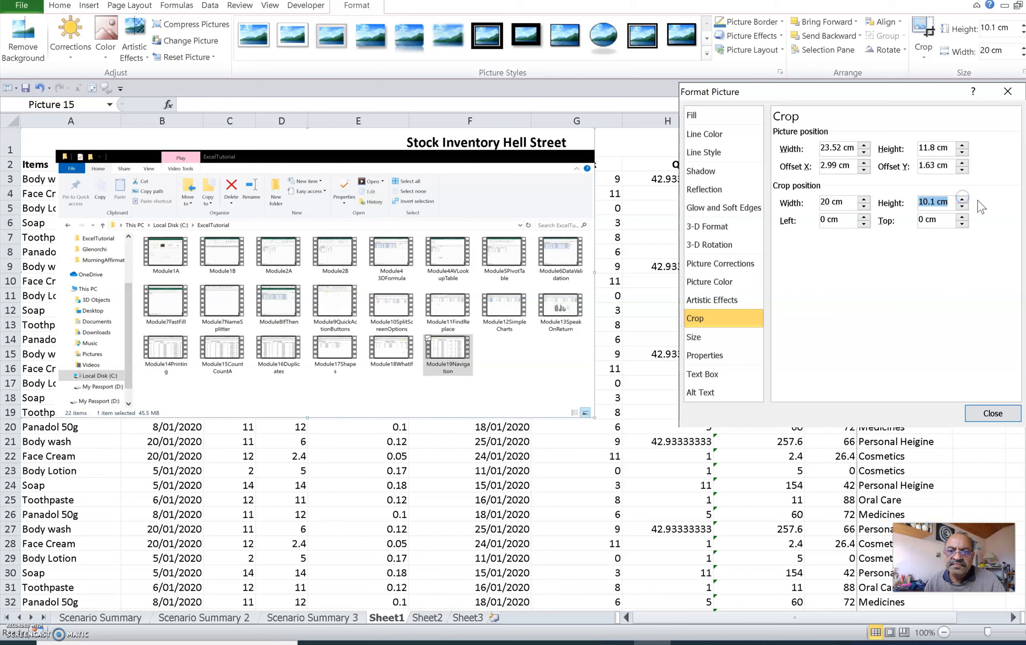
Step: Raise the top crop position to 1.3 cm to cut off the folder window's black title bar
click(963, 216)
click(963, 217)
click(963, 216)
click(962, 216)
click(962, 217)
click(962, 217)
click(962, 216)
click(962, 216)
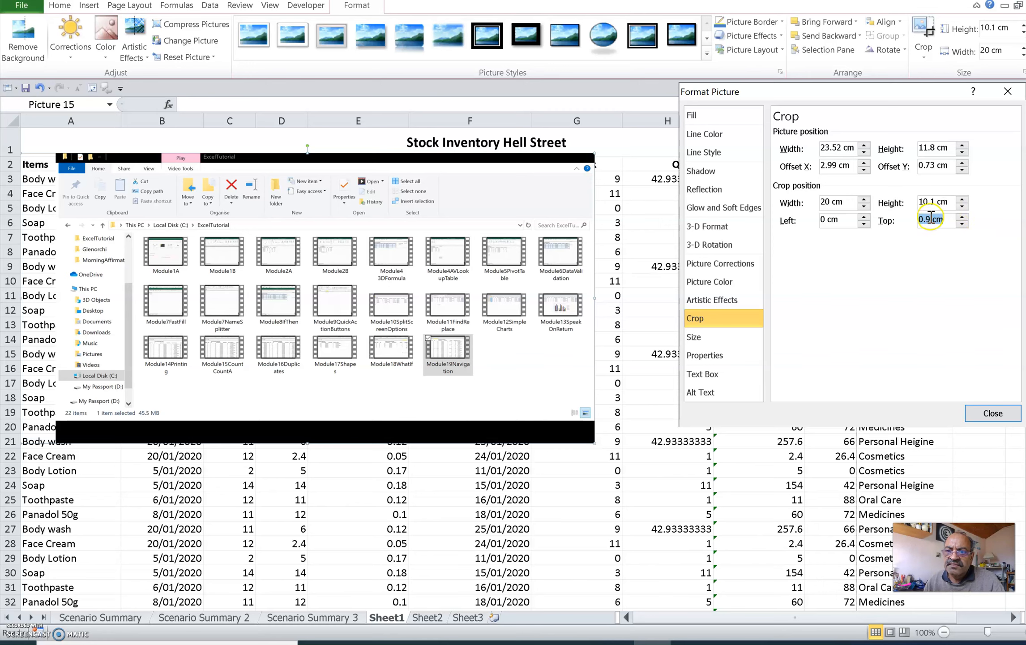
click(962, 216)
click(962, 217)
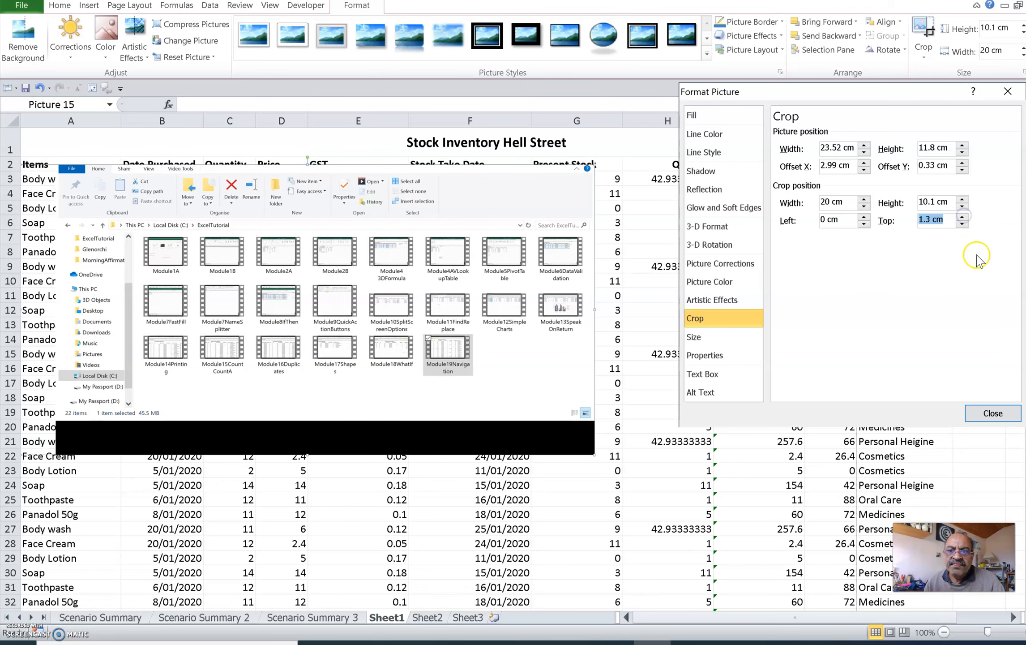
Step: Reduce the crop height to 8.8 cm to remove the remaining black strip along the picture's lower edge
click(963, 207)
click(962, 206)
click(962, 207)
click(962, 207)
click(962, 207)
click(962, 207)
click(962, 206)
click(962, 207)
click(962, 206)
click(963, 207)
click(963, 207)
click(962, 207)
click(963, 207)
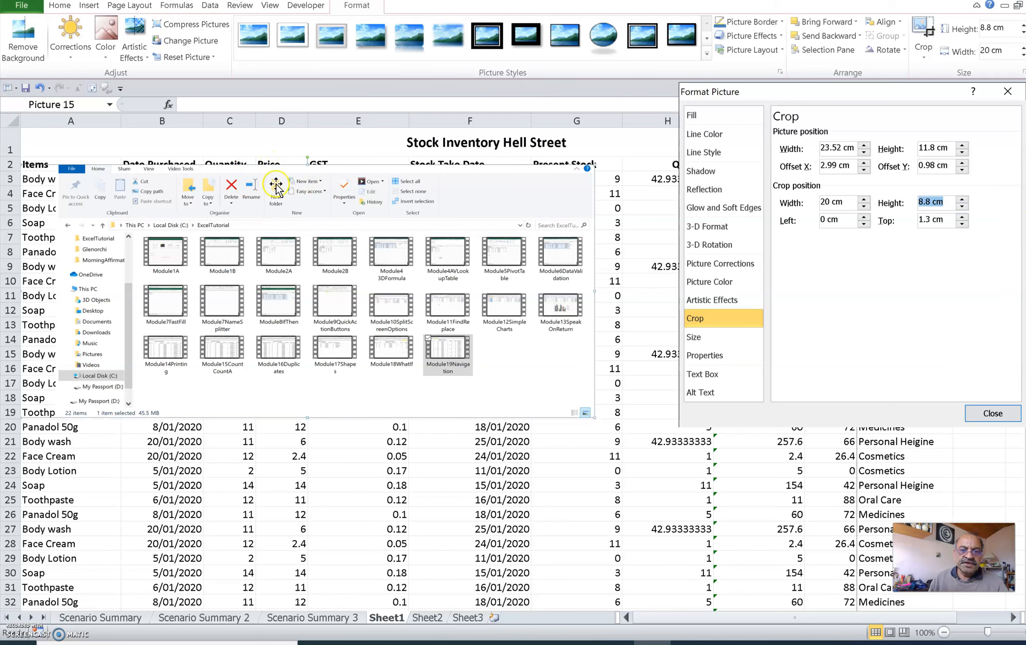
Step: Close the picture formatting settings and move the cropped screenshot down the sheet to about rows 10 to 27
click(992, 413)
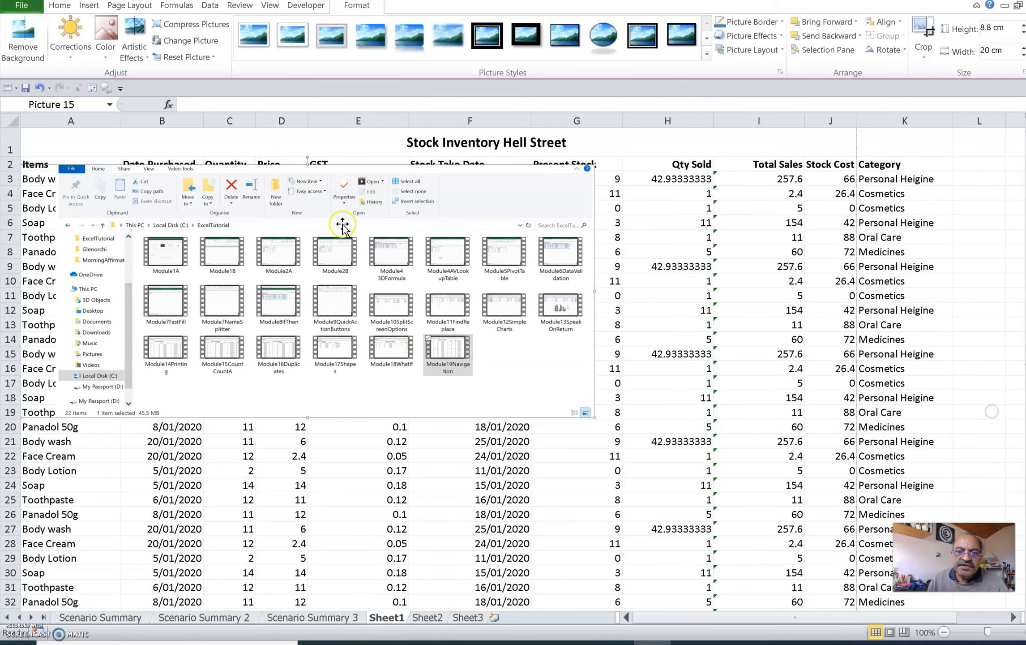
drag(364, 189, 442, 304)
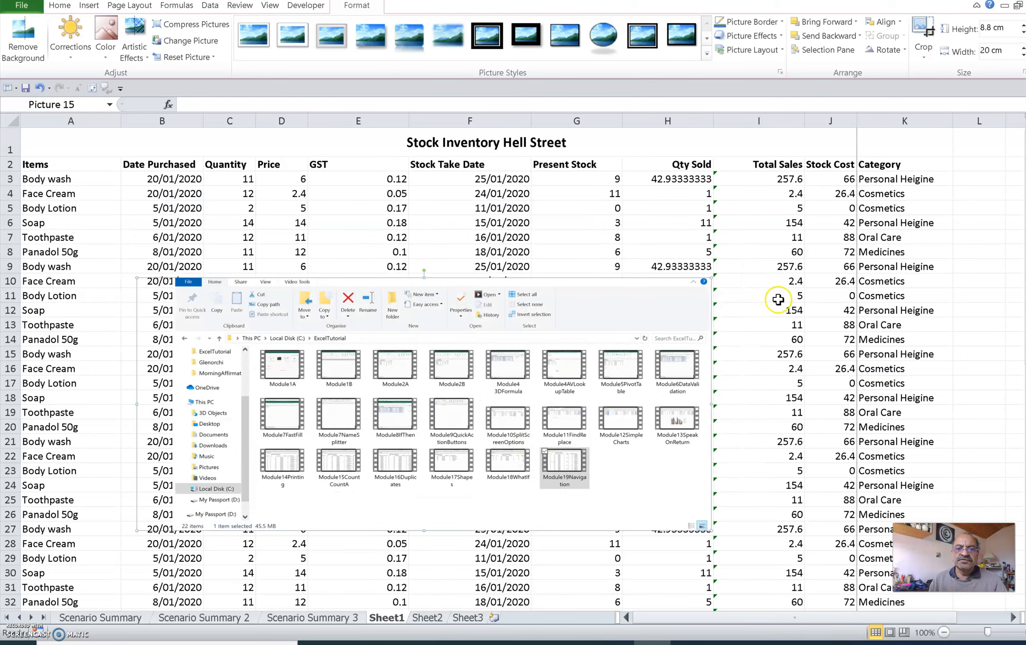